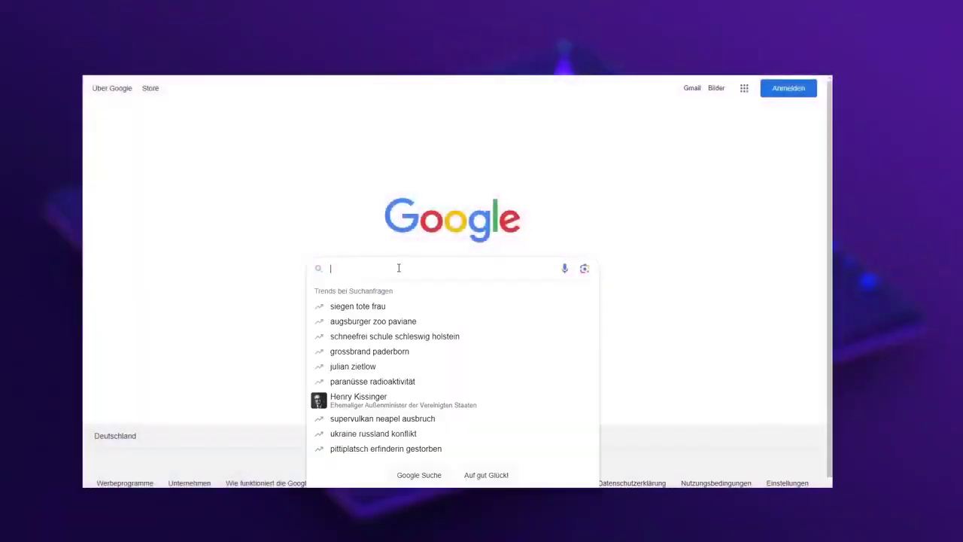
{"action": "type", "text": "bluestacks"}
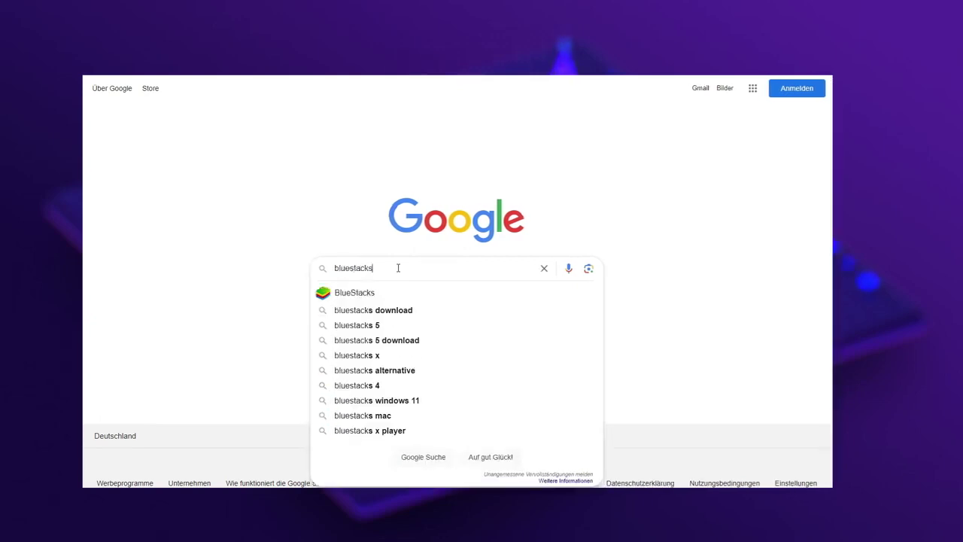
Submit a Google search for 'bluestacks' to list the official site first
{"action": "key", "text": "Return"}
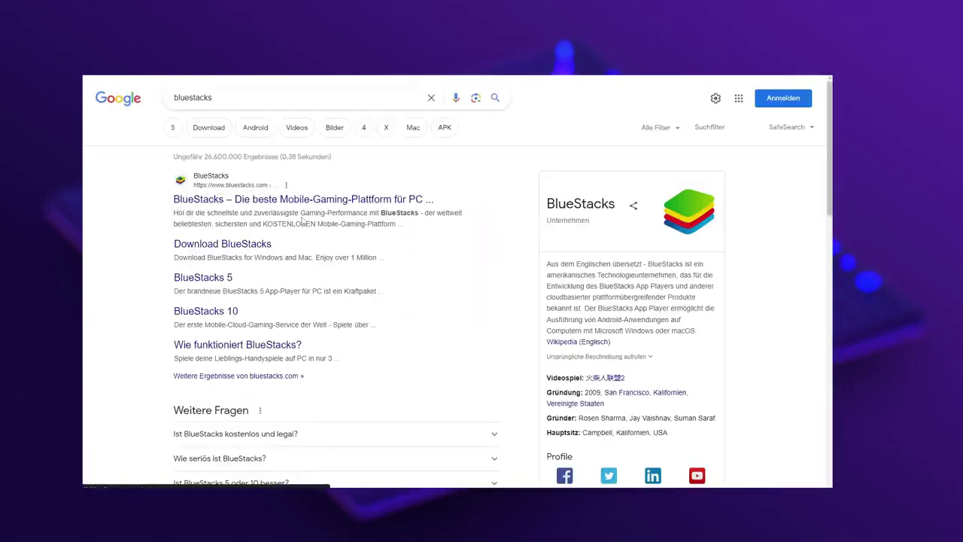
Go to the official bluestacks.com site and accept its privacy notice
{"action": "left_click", "coordinate": [303, 198]}
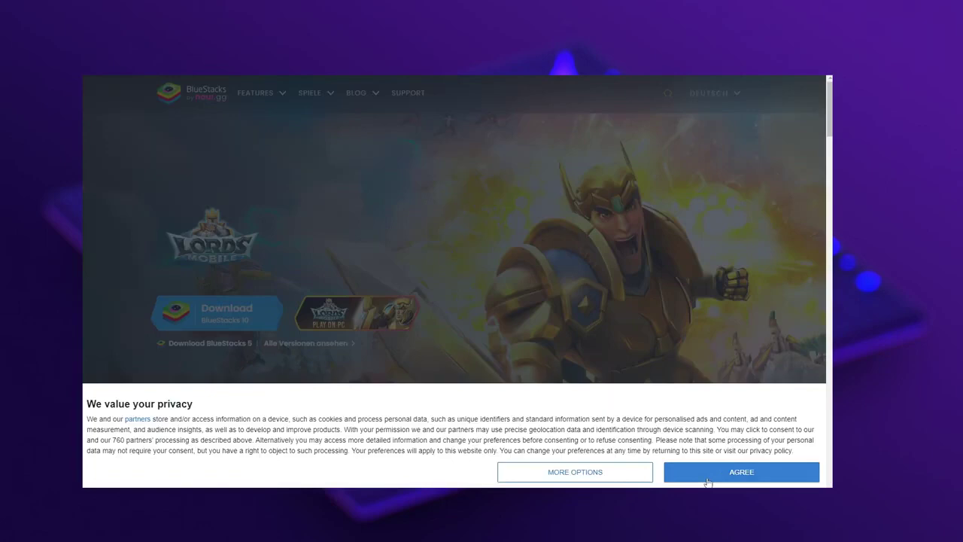
{"action": "left_click", "coordinate": [708, 477]}
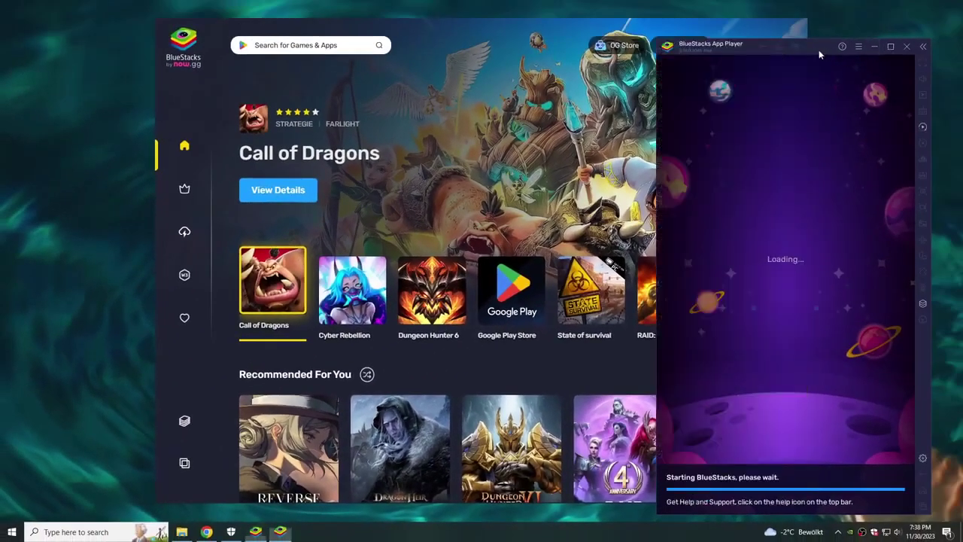
Move the loading App Player window left and maximize it to full screen
{"action": "left_click_drag", "start_coordinate": [818, 50], "coordinate": [545, 36]}
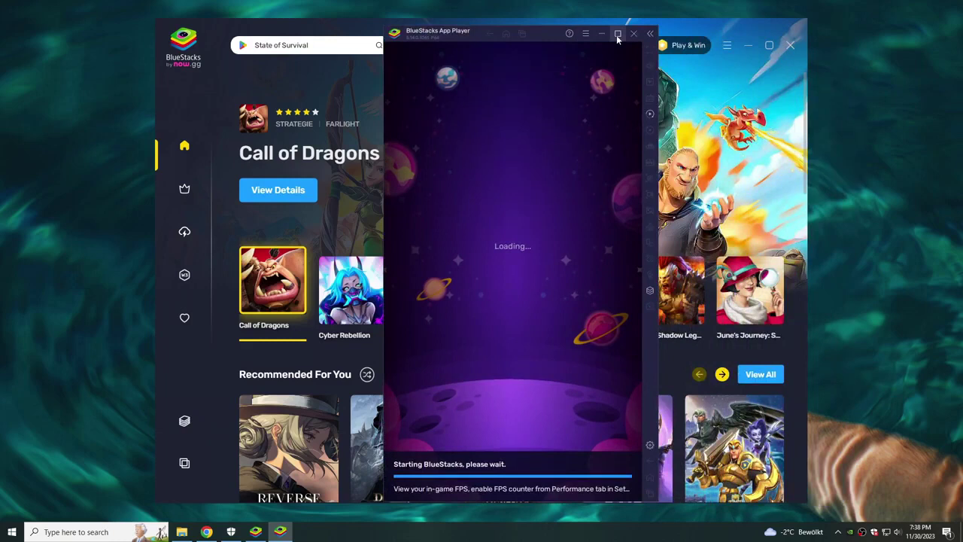
{"action": "left_click", "coordinate": [617, 34]}
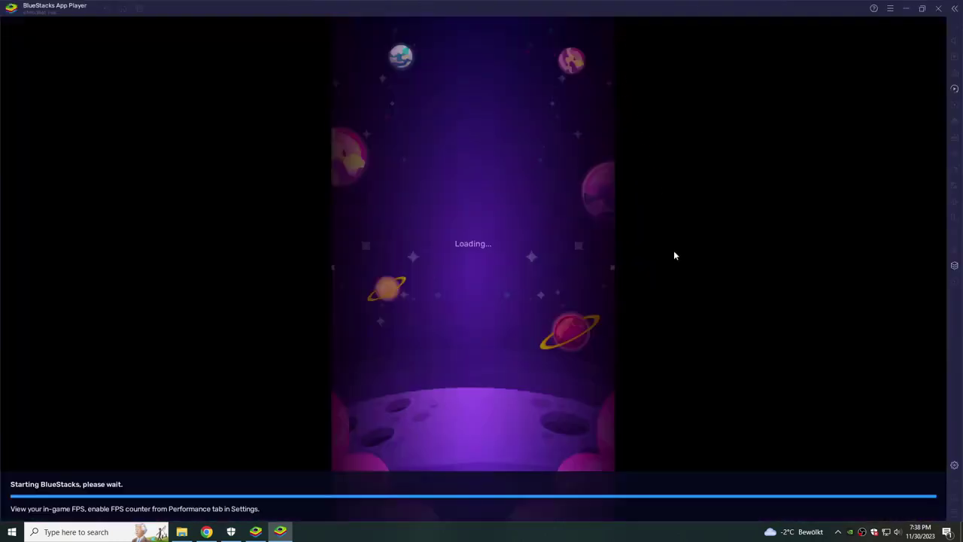